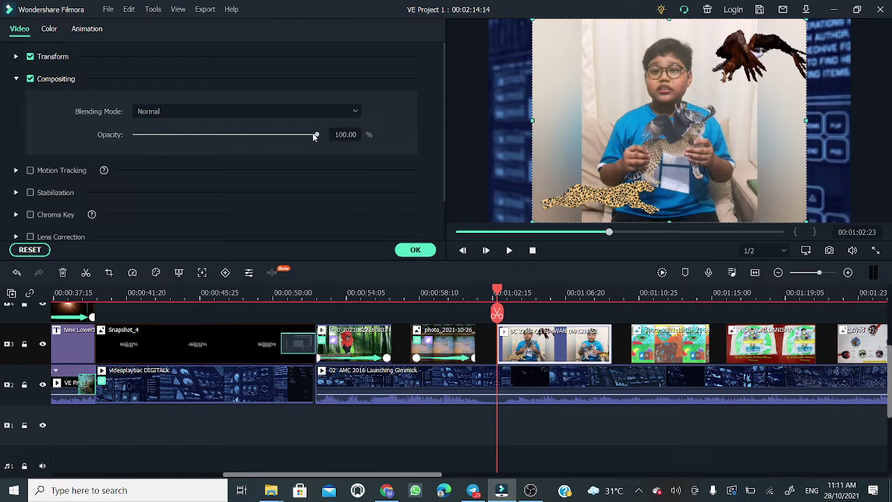
Reduce the boy clip's opacity to 44.59% and apply the Image Mask effect to it.
drag(315, 137, 215, 135)
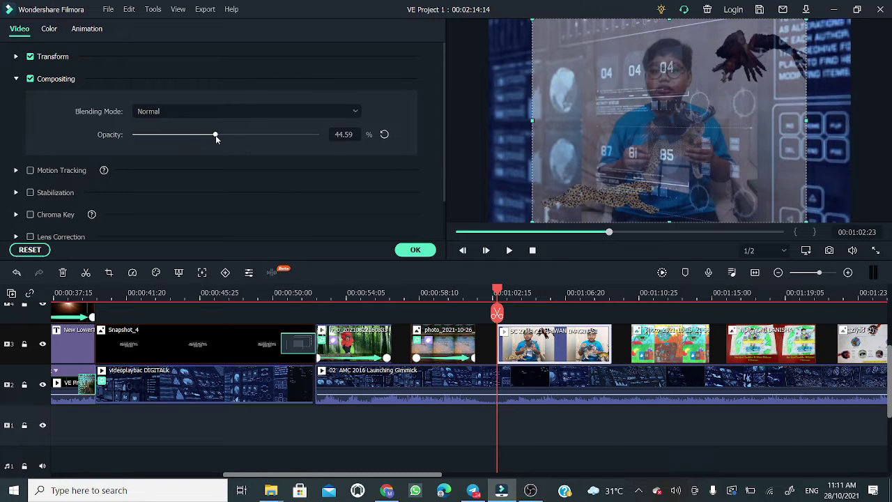
click(416, 250)
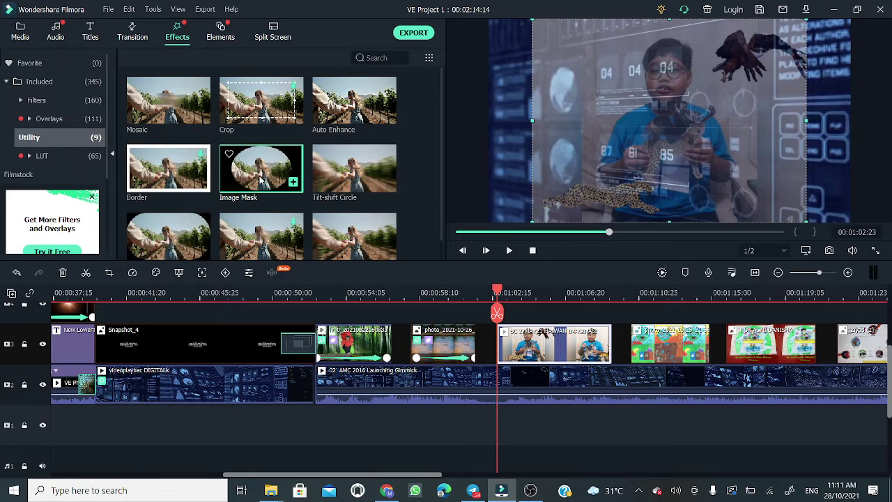
drag(262, 180, 555, 352)
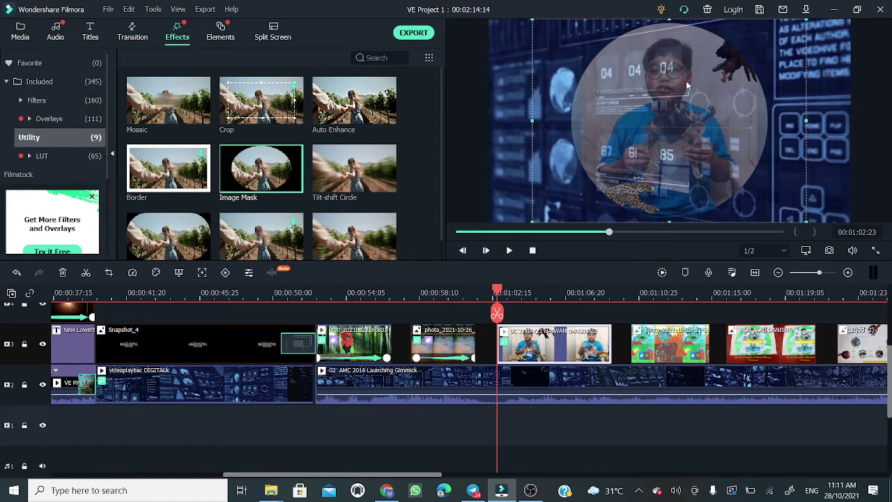
Move the masked clip beyond the preview's upper-right corner and add a starting animation keyframe at 00:01:02:23 with scale 10.19%.
drag(686, 81, 891, 0)
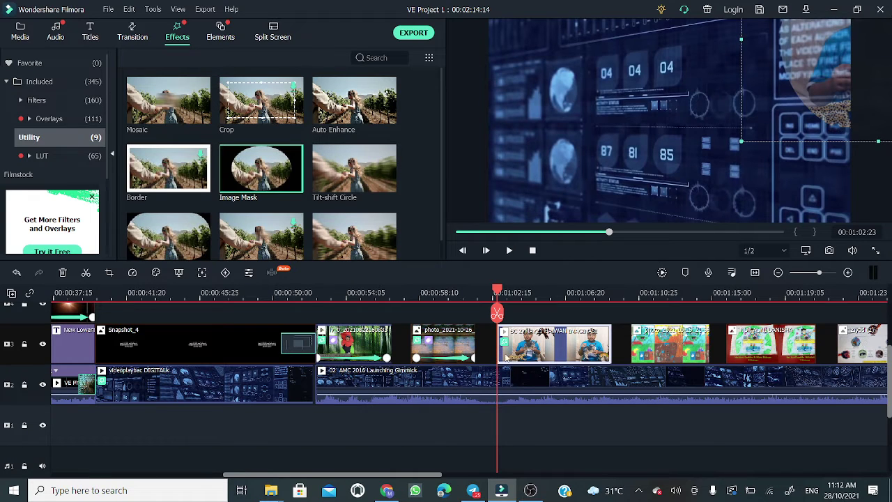
double_click(501, 357)
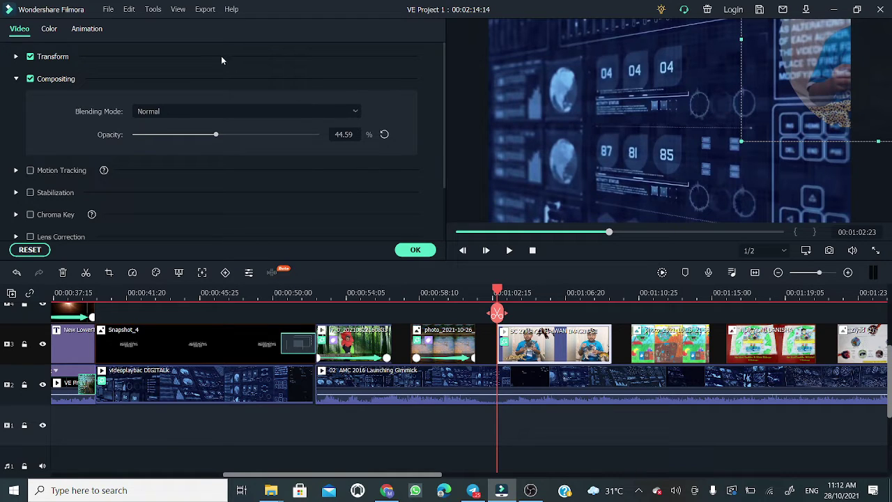
click(89, 30)
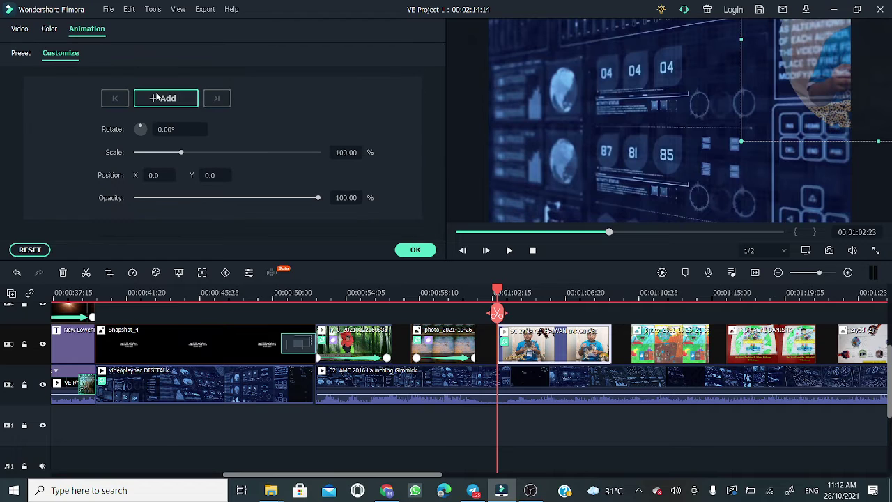
click(175, 100)
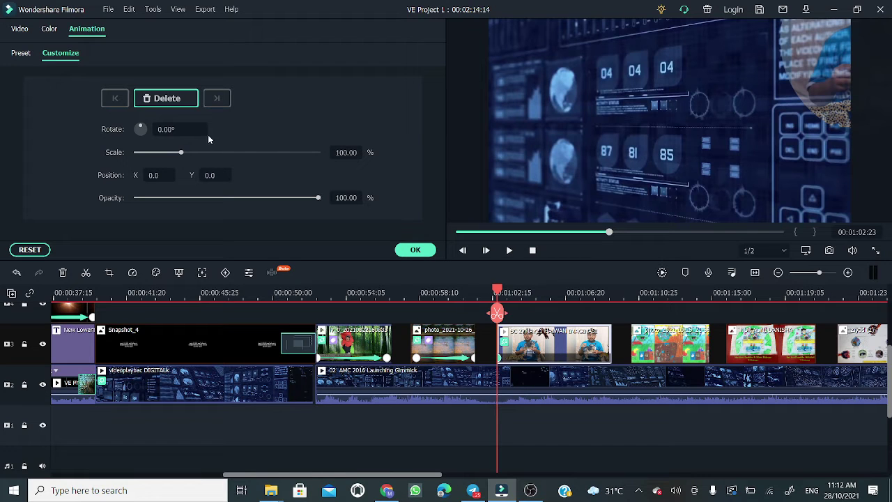
drag(180, 152, 141, 155)
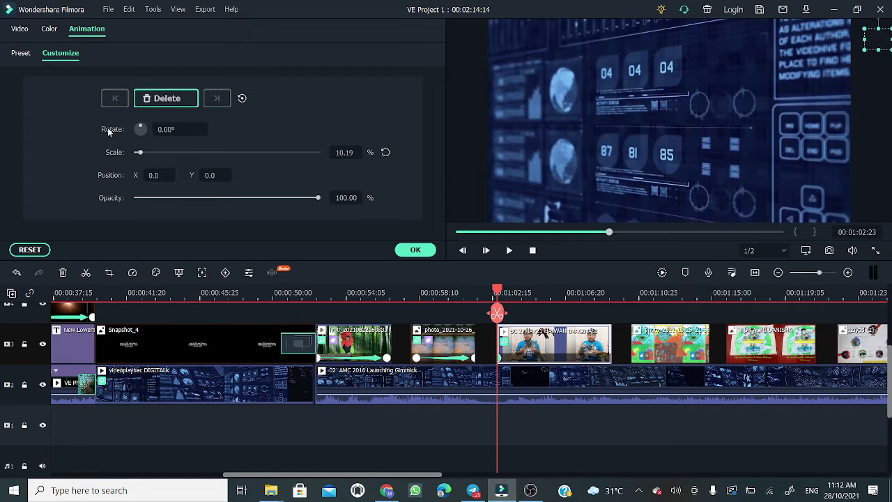
click(421, 250)
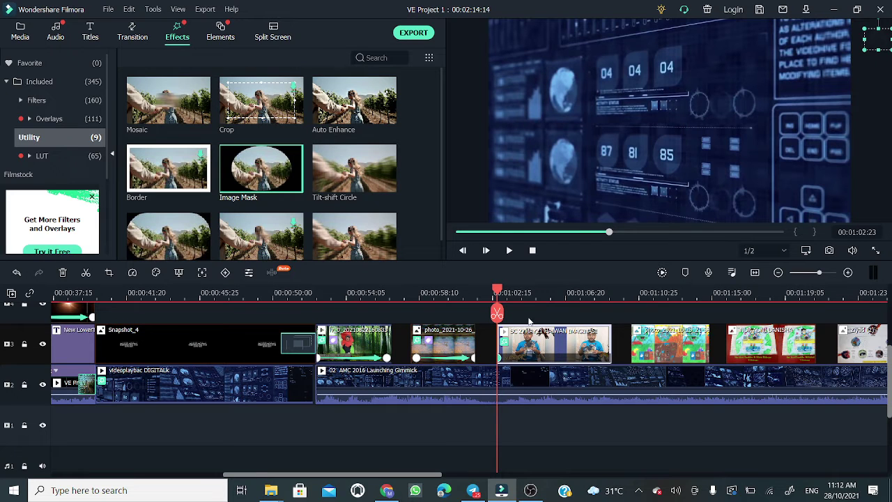
Add a second custom animation keyframe at the end of the masked clip, at 00:01:09:06.
drag(503, 297, 611, 294)
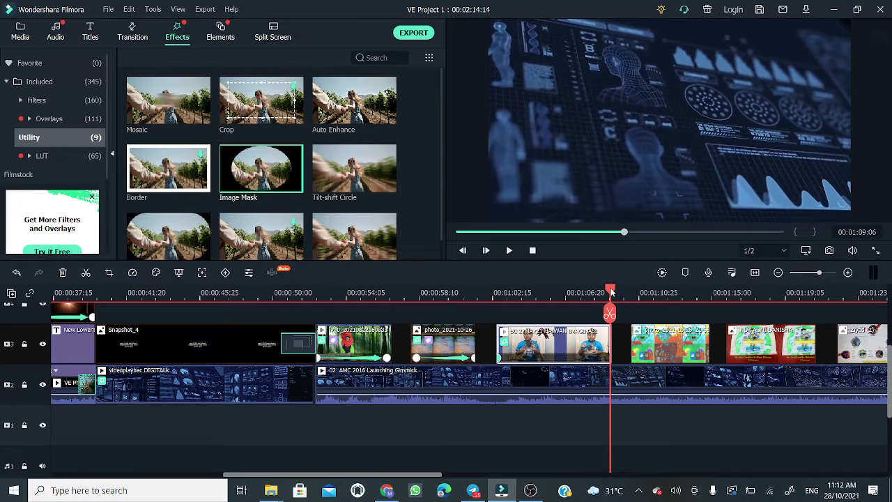
double_click(609, 349)
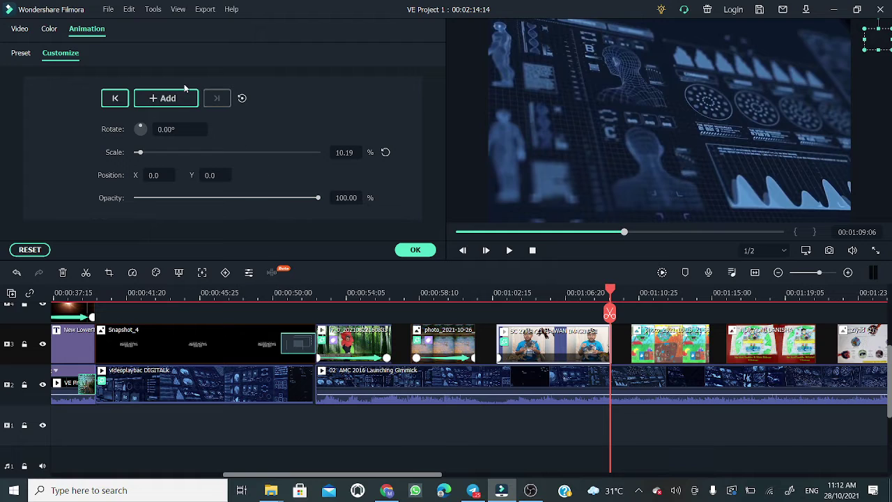
click(173, 98)
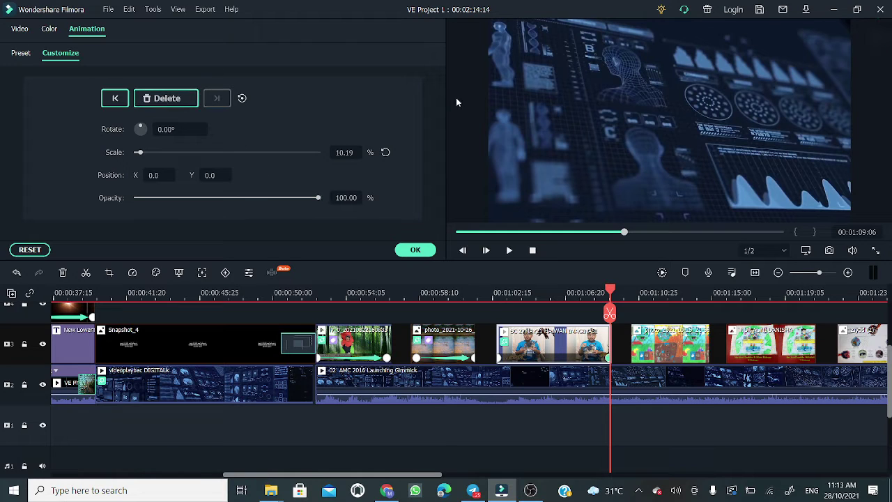
Try X positions of 100, 500 and -500 for the clip's end keyframe.
click(158, 175)
text(100)
click(239, 177)
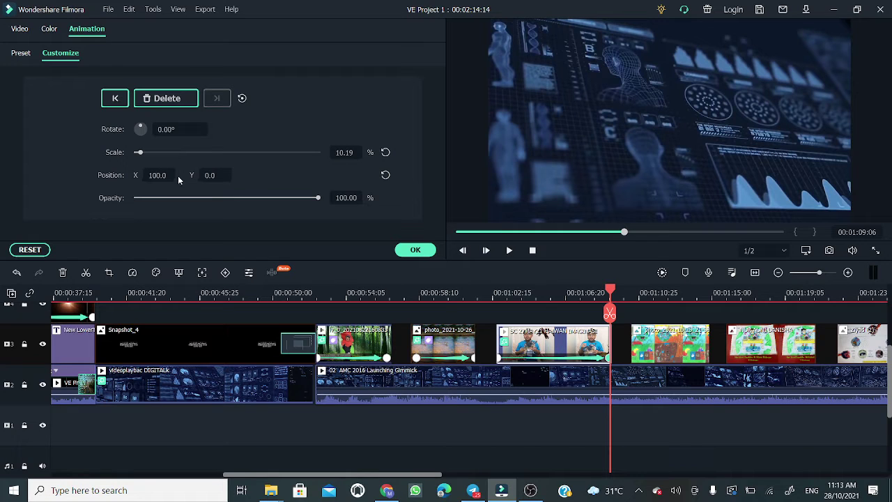
click(157, 175)
text(500)
key(Return)
click(170, 169)
text(-500)
key(Return)
Set the end keyframe's X position to -900.
click(159, 175)
text(-900)
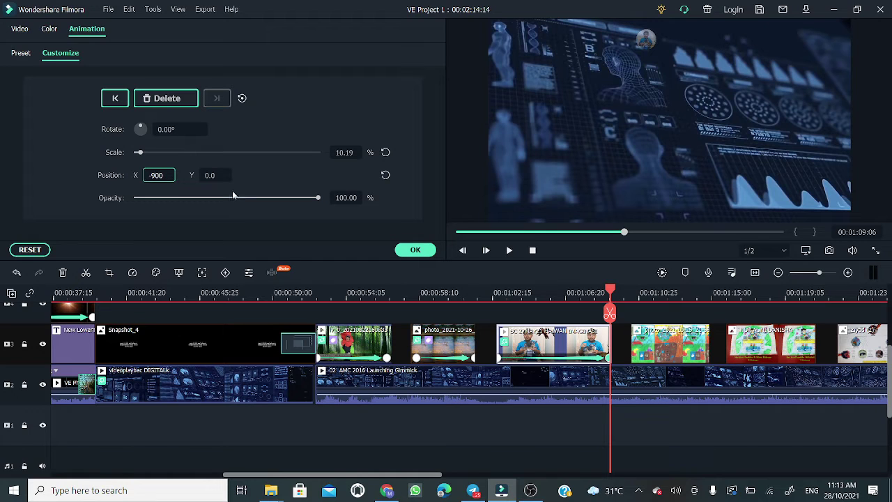
key(Return)
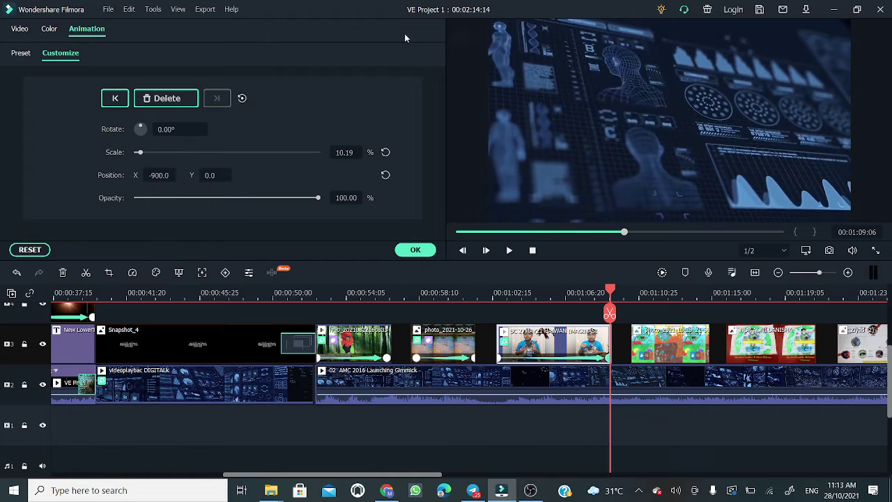
Try Y positions of 100 and -100 for the clip's end keyframe.
click(217, 175)
text(100)
key(Return)
click(217, 175)
text(-100)
key(Return)
Set the end keyframe's Y position to -600, opacity to 76.75% and scale to 101.91%, and apply the animation.
click(217, 175)
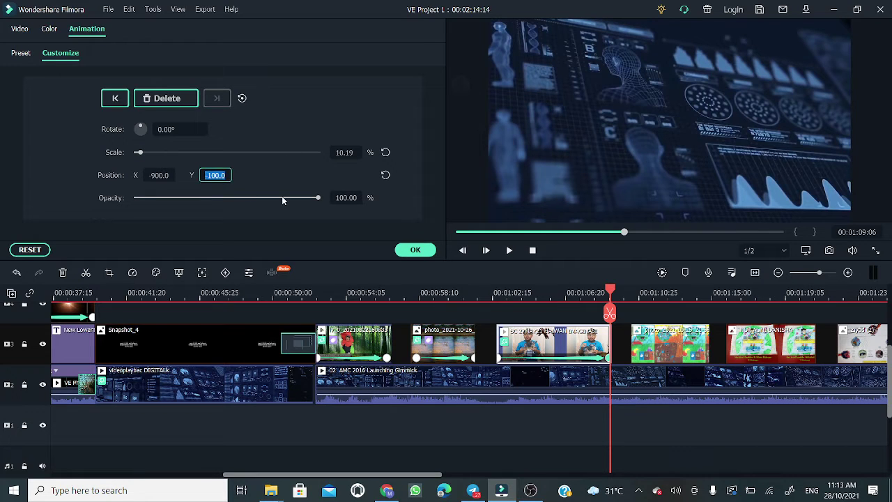
text(-600)
click(276, 199)
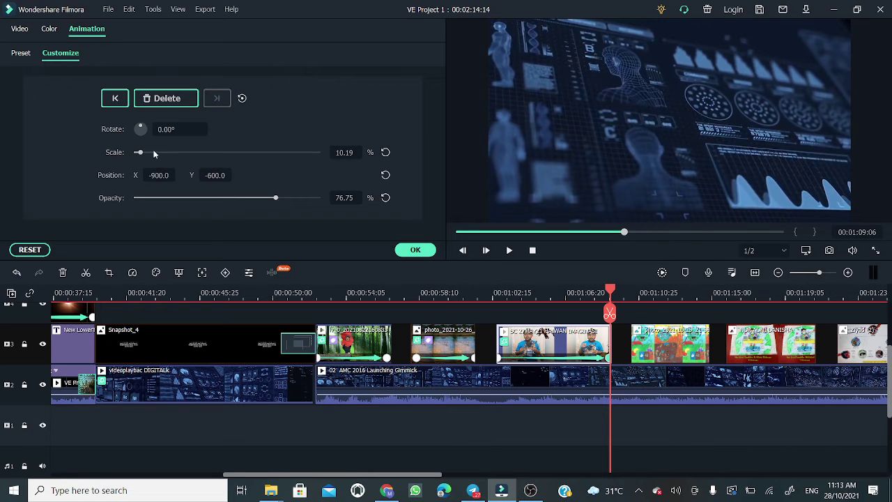
drag(139, 151, 187, 190)
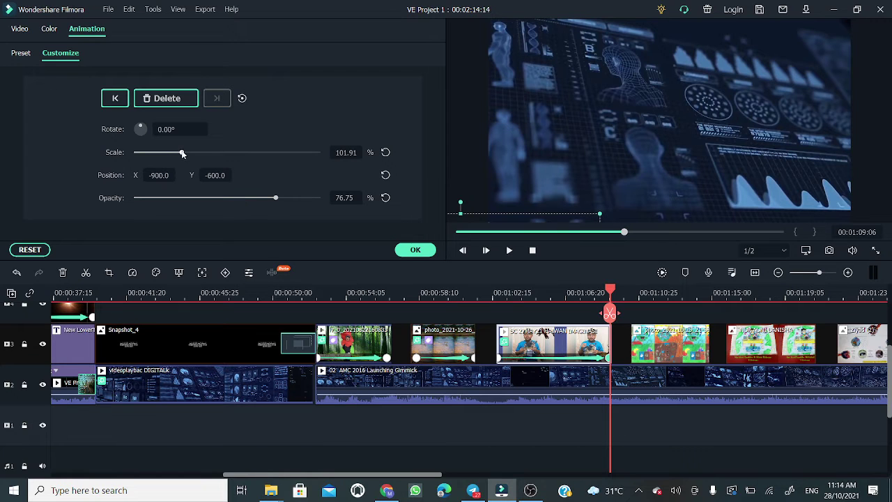
click(415, 249)
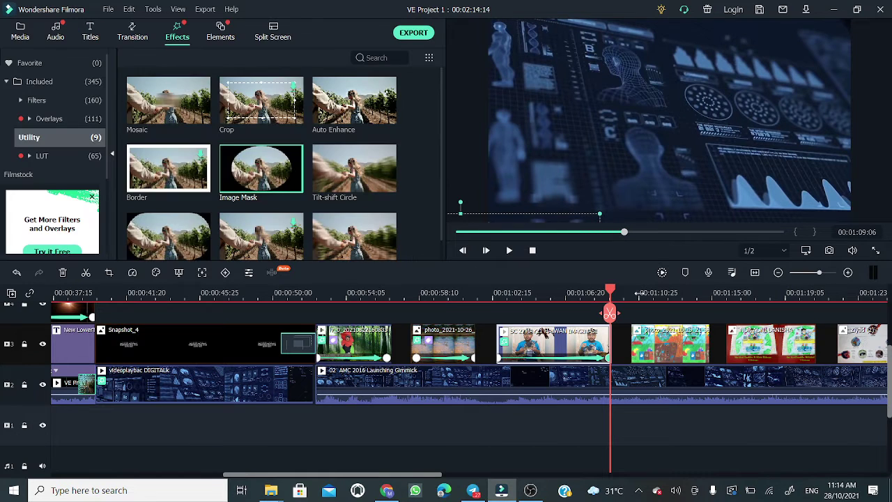
Scrub back through the masked clip from its end to its start to check the keyframe animation.
drag(611, 293, 490, 288)
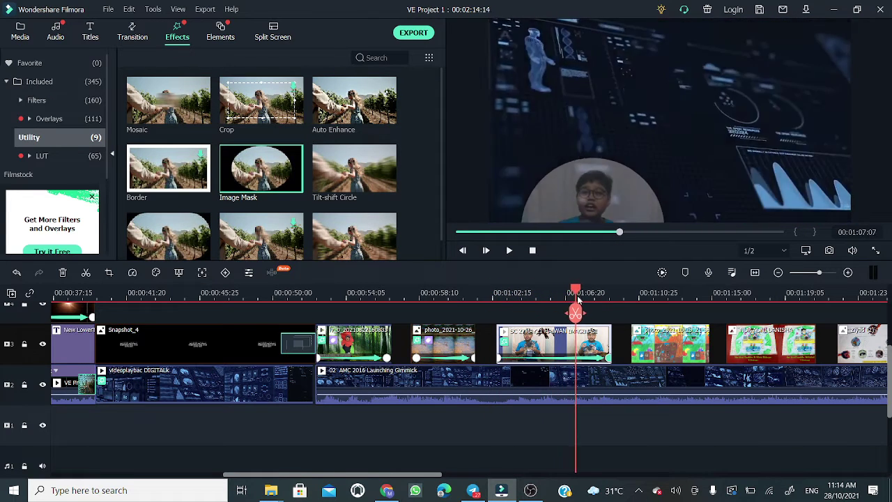
drag(578, 298, 554, 308)
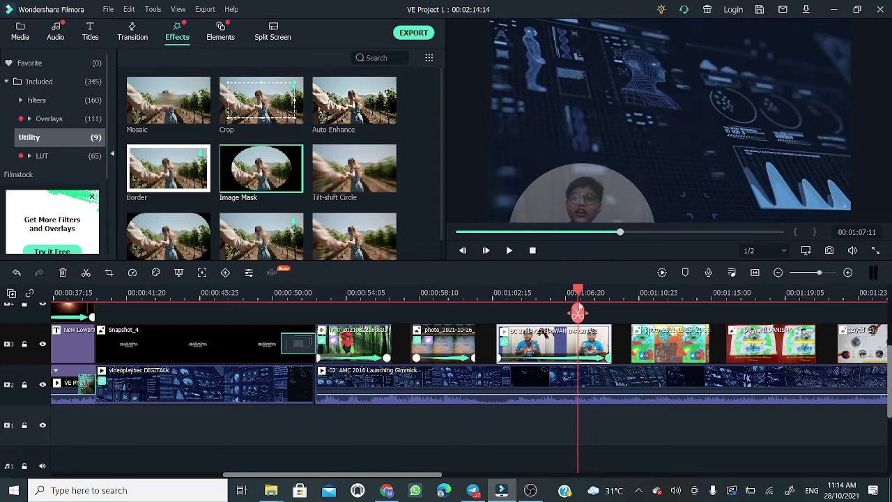
drag(577, 304, 496, 314)
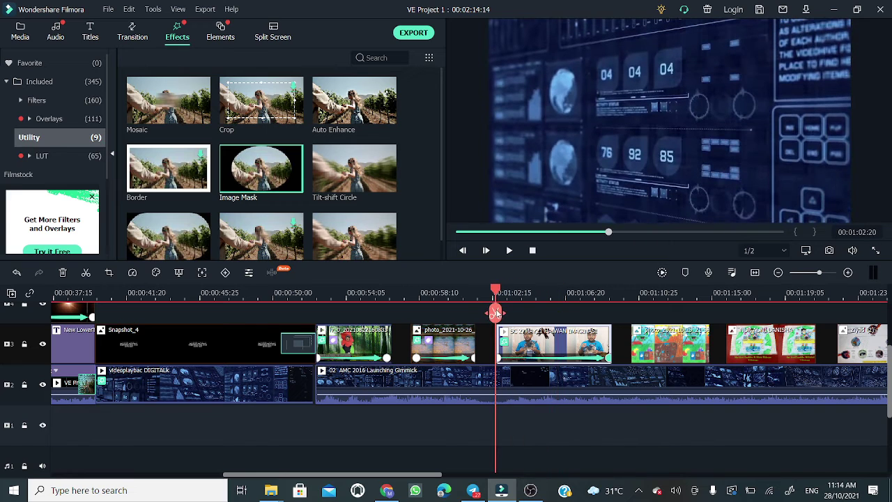
Browse the masked clip's preset animations and expand the Preset Motions (Legacy) group.
double_click(547, 354)
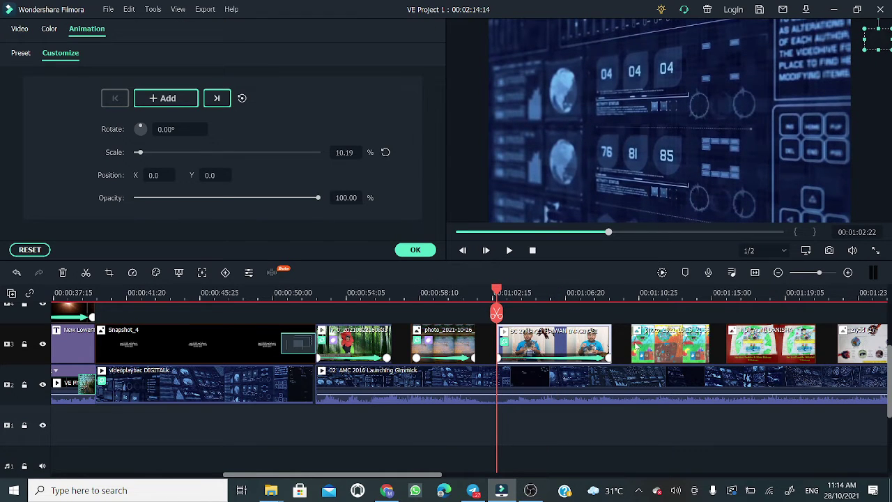
click(21, 56)
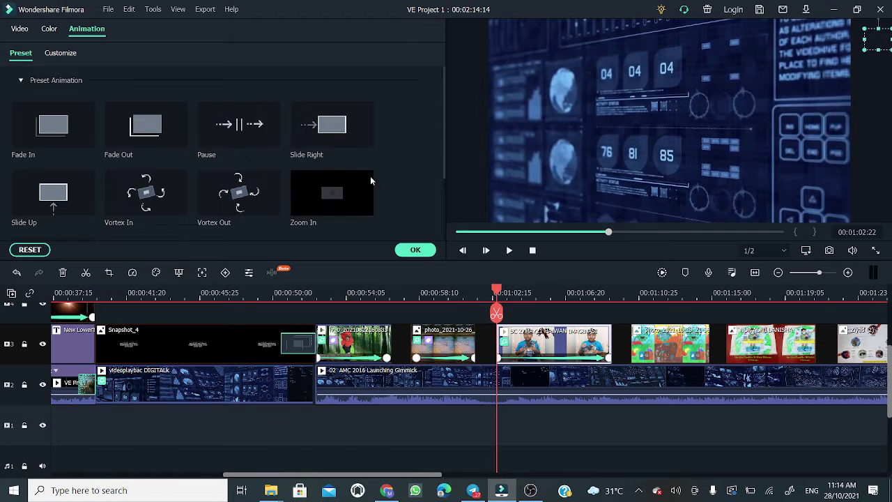
scroll(405, 164, down, 2)
scroll(359, 164, up, 2)
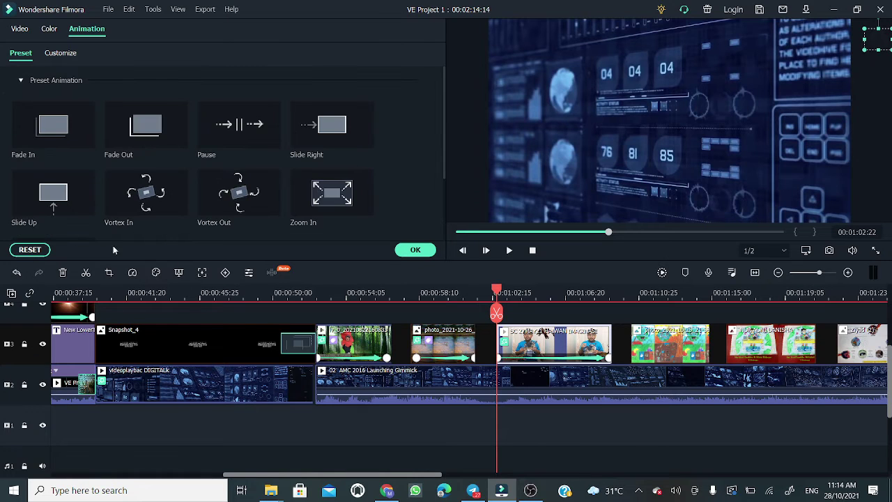
scroll(102, 219, down, 3)
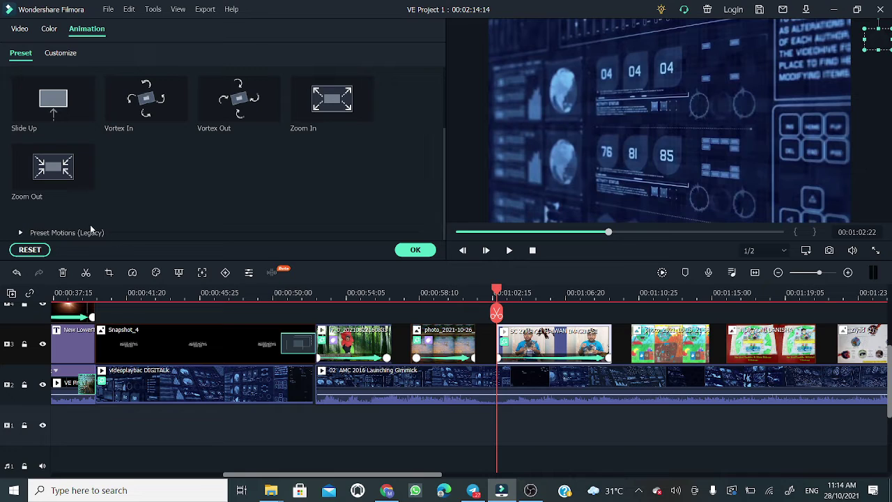
scroll(72, 225, down, 3)
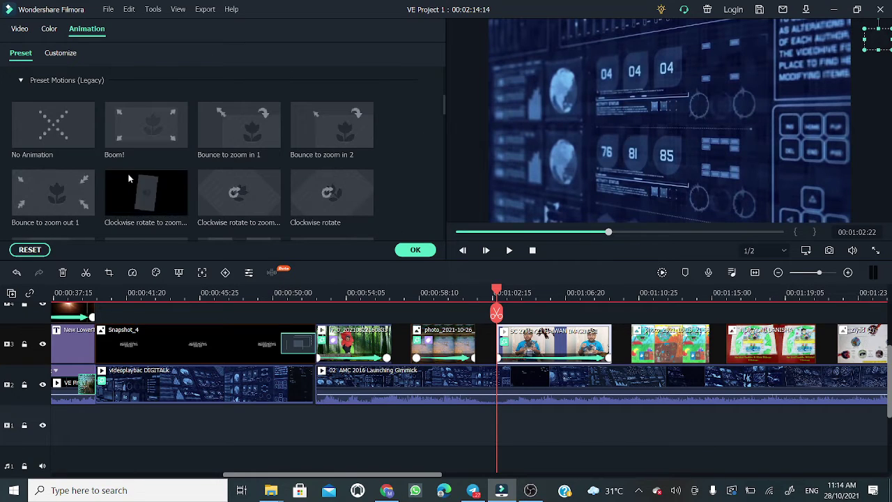
Preview the legacy motions Bounce to zoom out 1, Boom!, Bounce to zoom in 1 and Clockwise rotate without applying them.
click(50, 184)
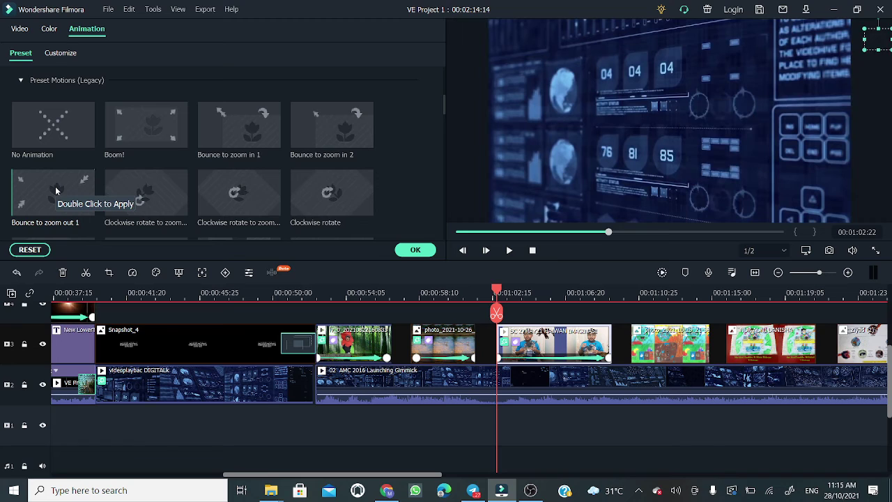
click(145, 126)
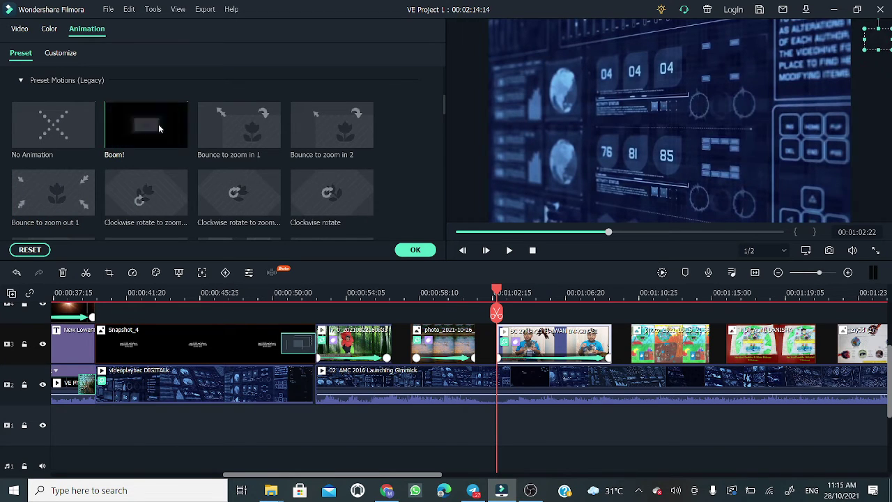
click(256, 129)
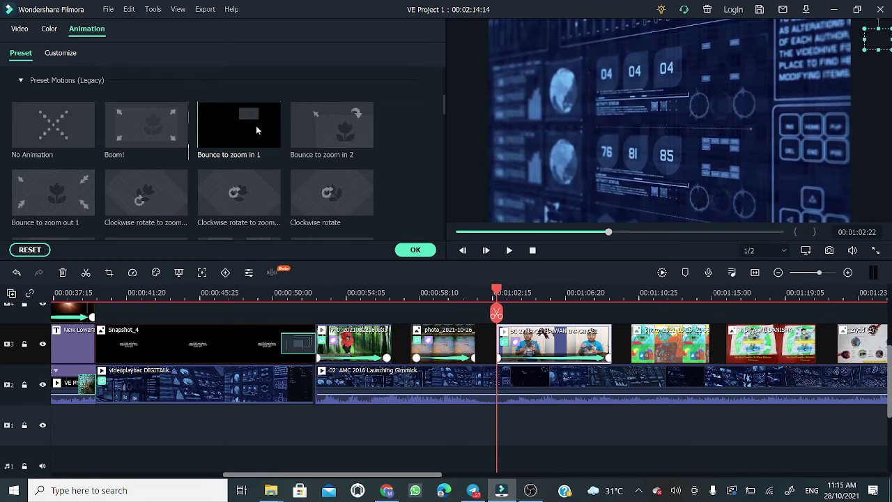
click(323, 201)
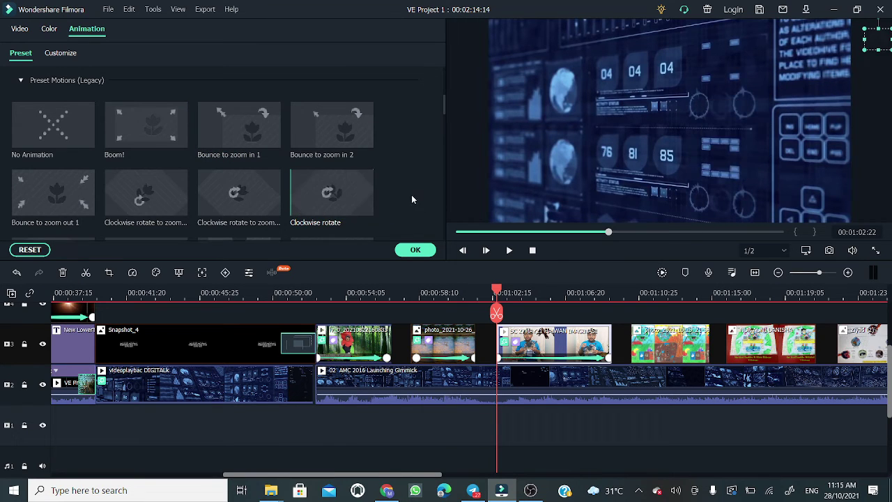
Preview the legacy motions Rotate to zoom in 1, Zoom in 2, Zoom in and out, Zoom in to the top and Zoom in to the bottom.
scroll(321, 209, down, 10)
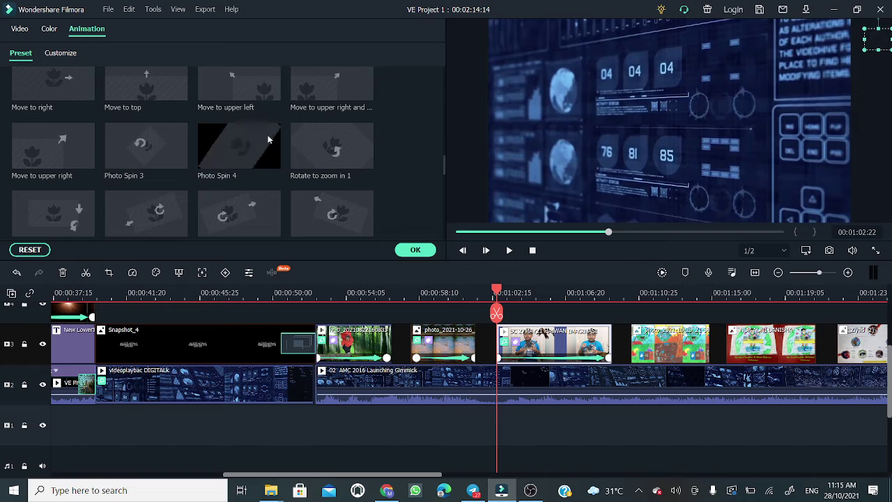
click(329, 150)
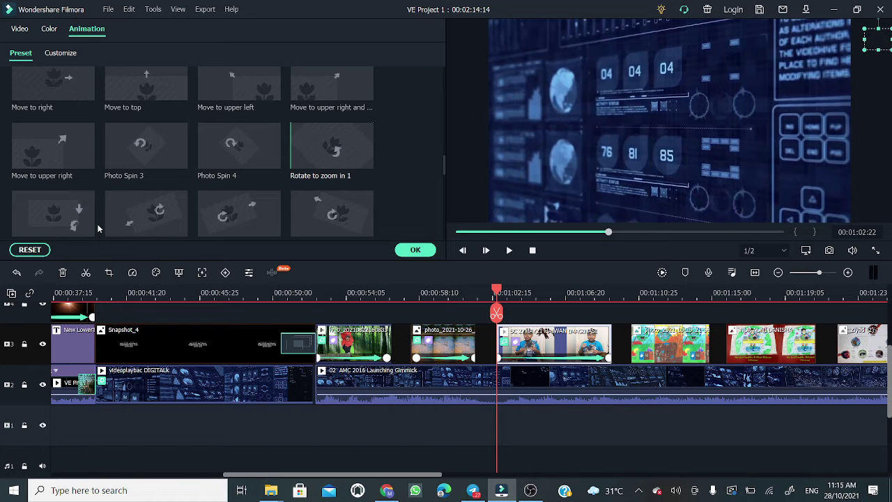
scroll(78, 209, down, 5)
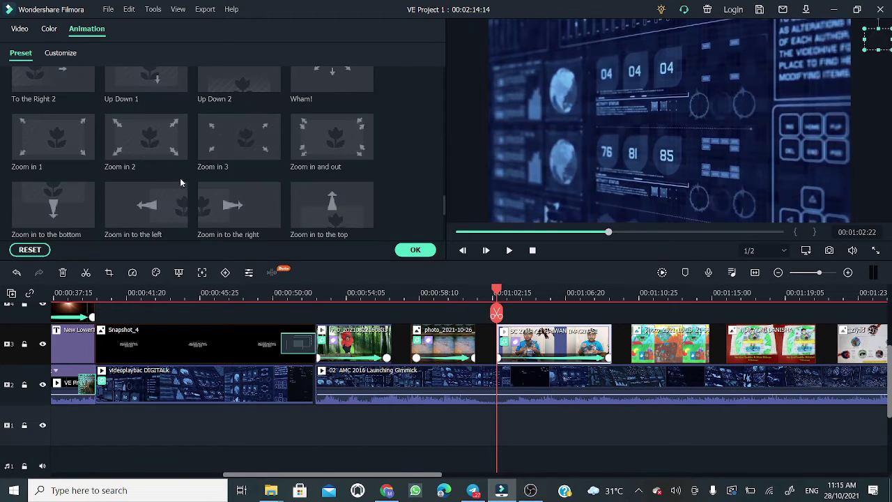
click(157, 162)
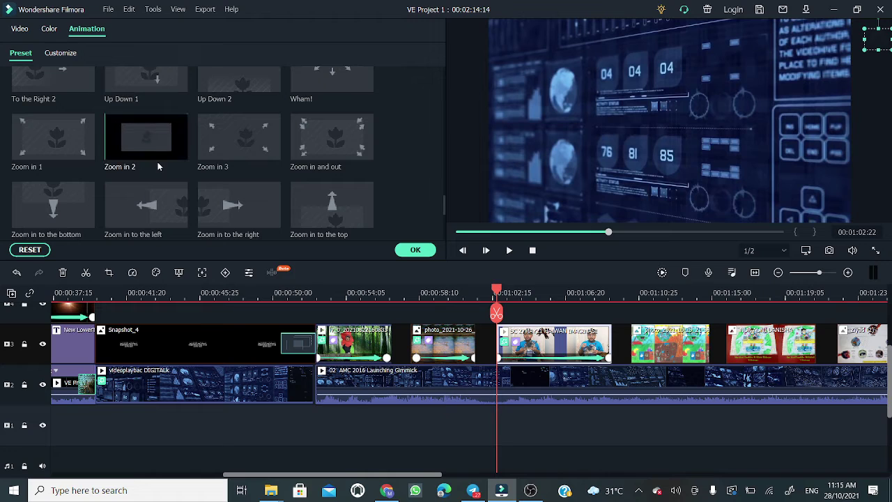
click(332, 136)
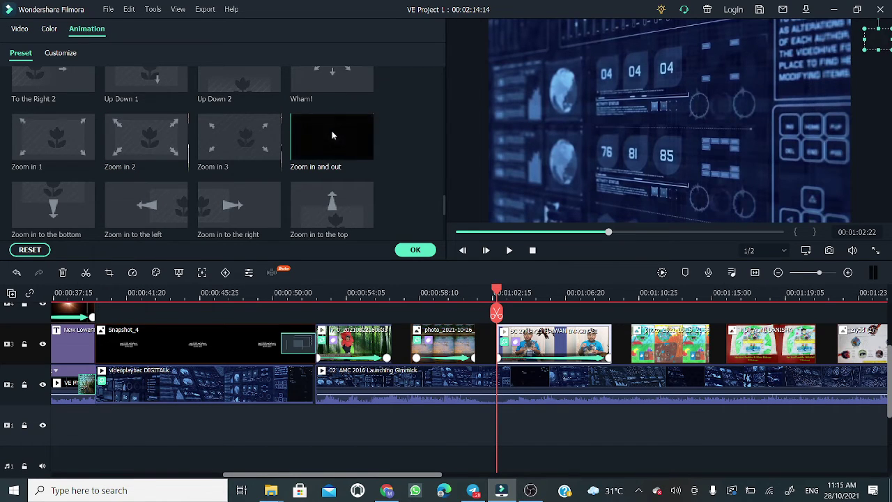
click(320, 203)
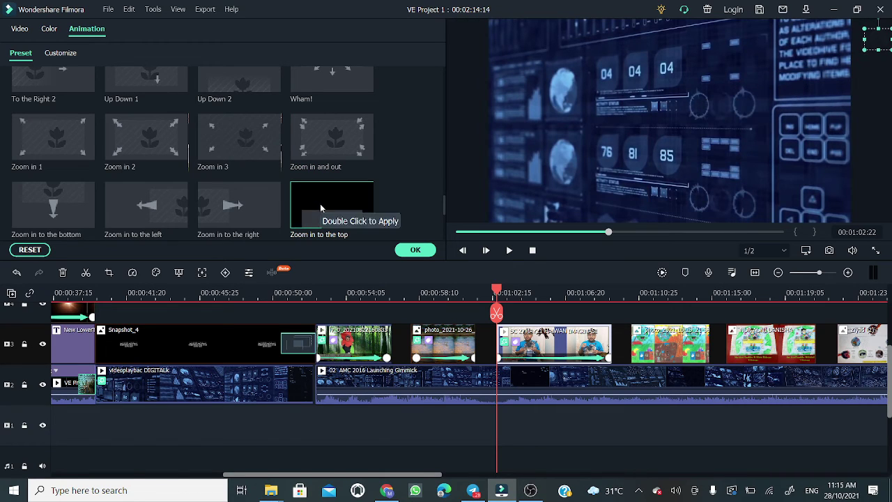
click(45, 206)
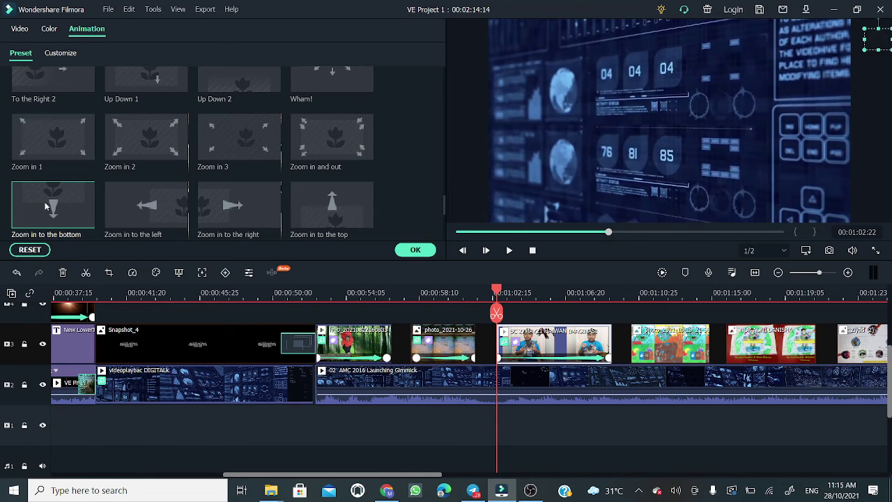
Close the animation settings and play the masked clip through to the following picture to review its keyframe animation.
click(402, 253)
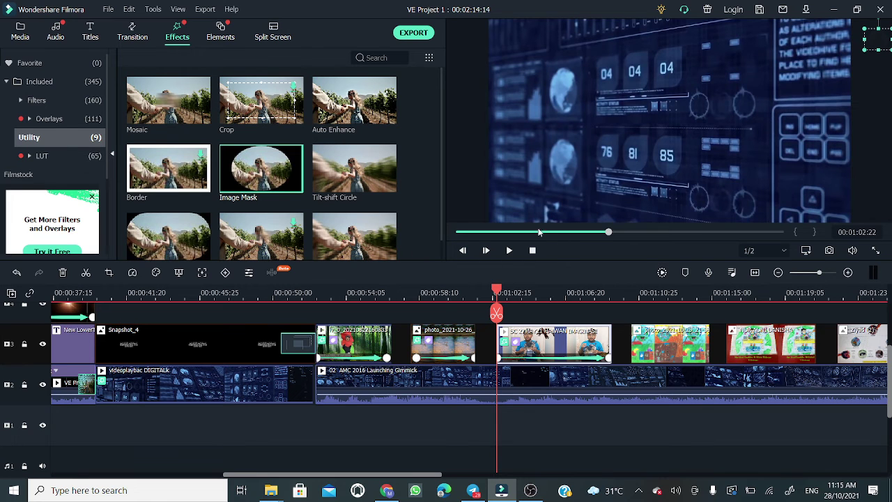
click(508, 251)
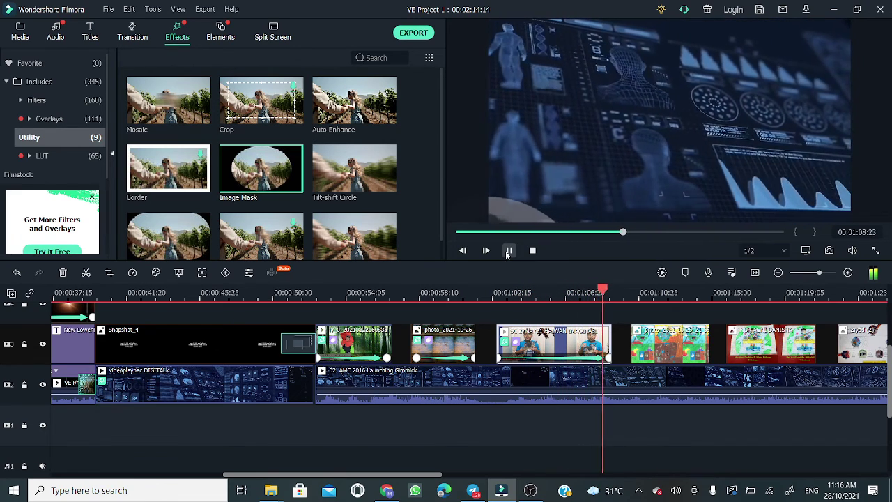
click(508, 252)
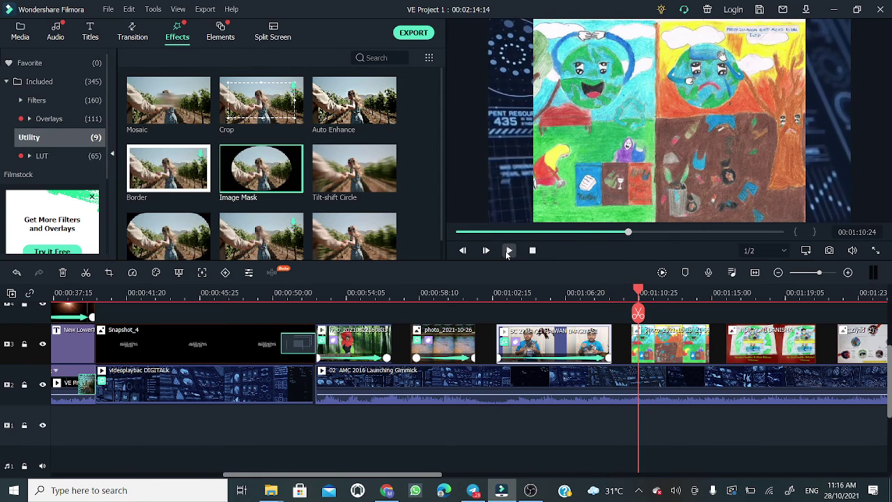